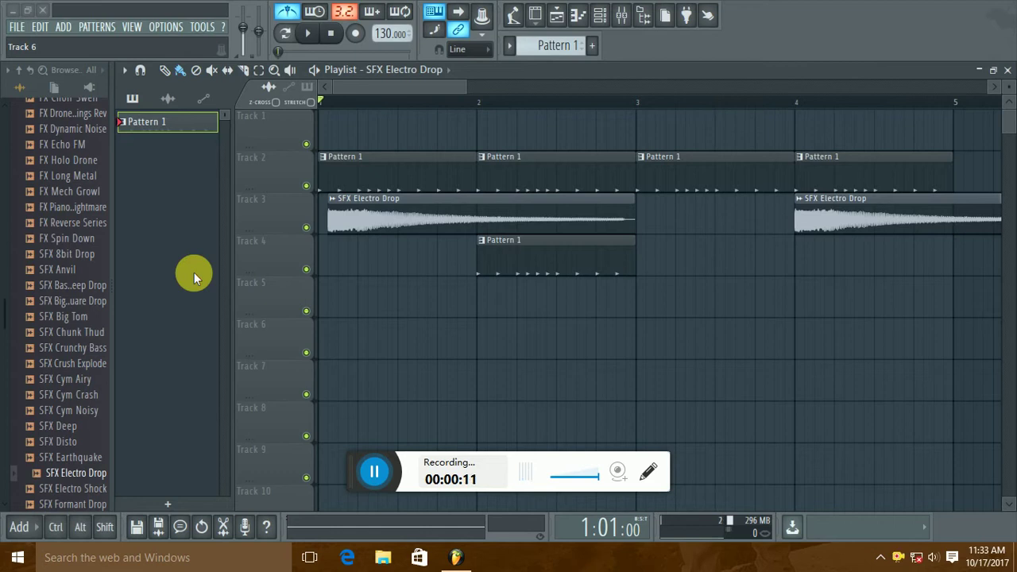
- Play back the arrangement, restart it from the beginning of bar 1, and stop playback
{"action": "left_click", "coordinate": [307, 33]}
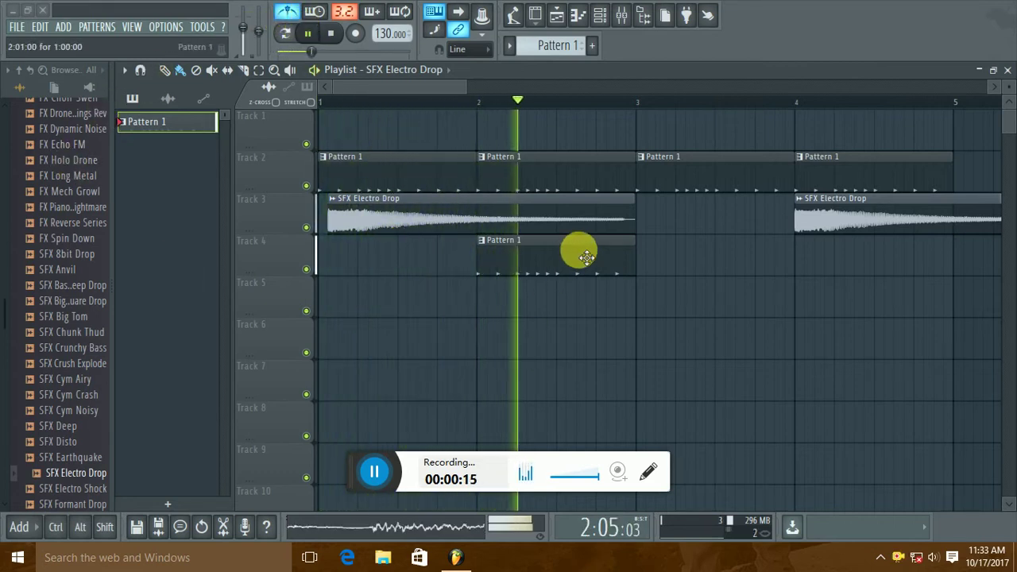
{"action": "left_click", "coordinate": [335, 33]}
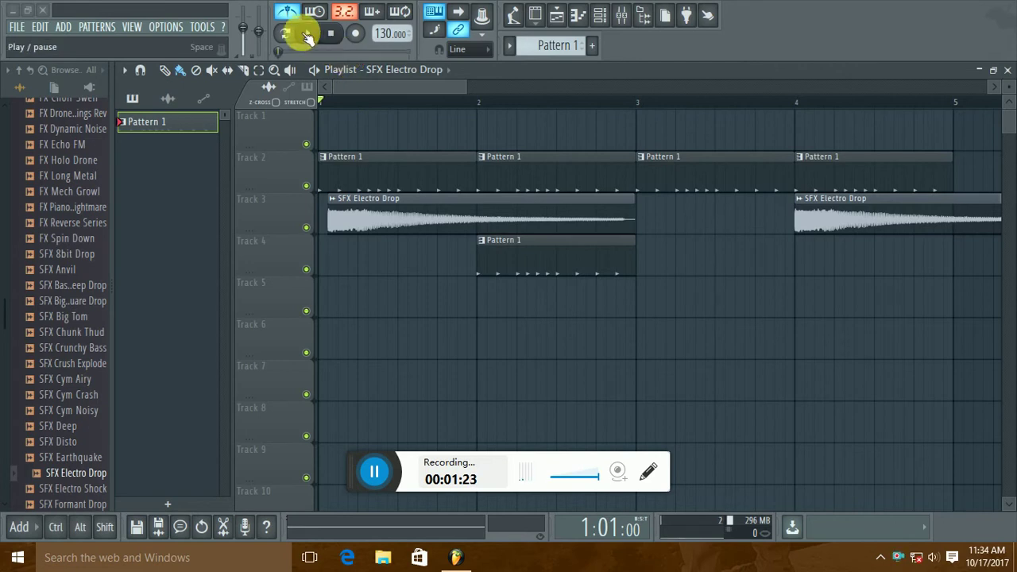
{"action": "left_click", "coordinate": [308, 38]}
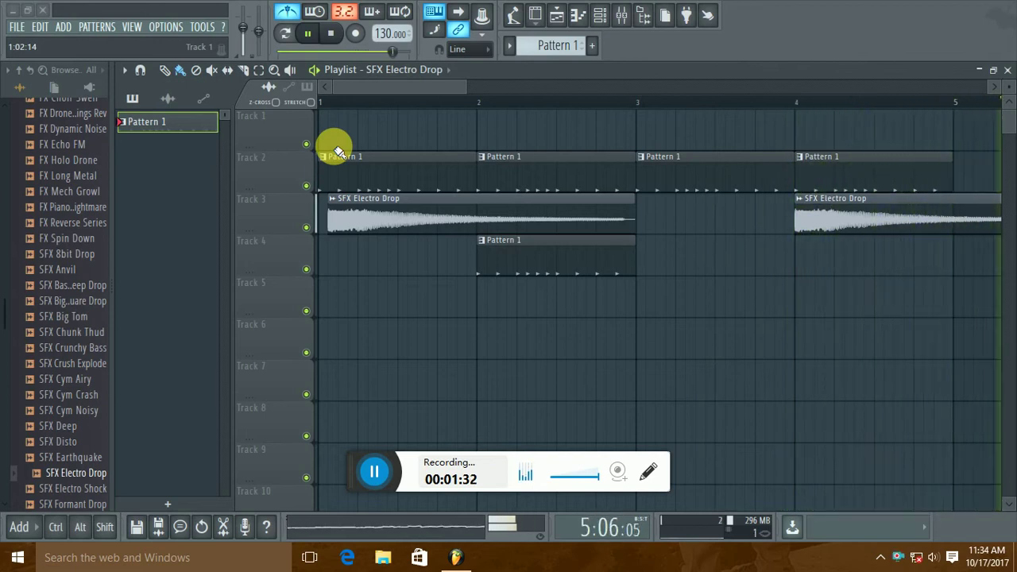
{"action": "left_click", "coordinate": [329, 101]}
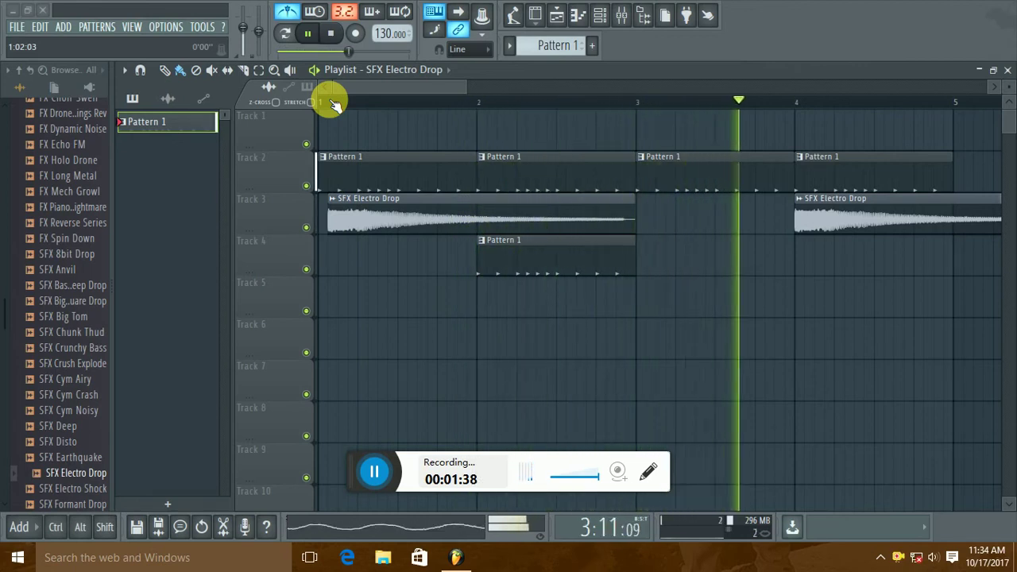
{"action": "left_click", "coordinate": [330, 33]}
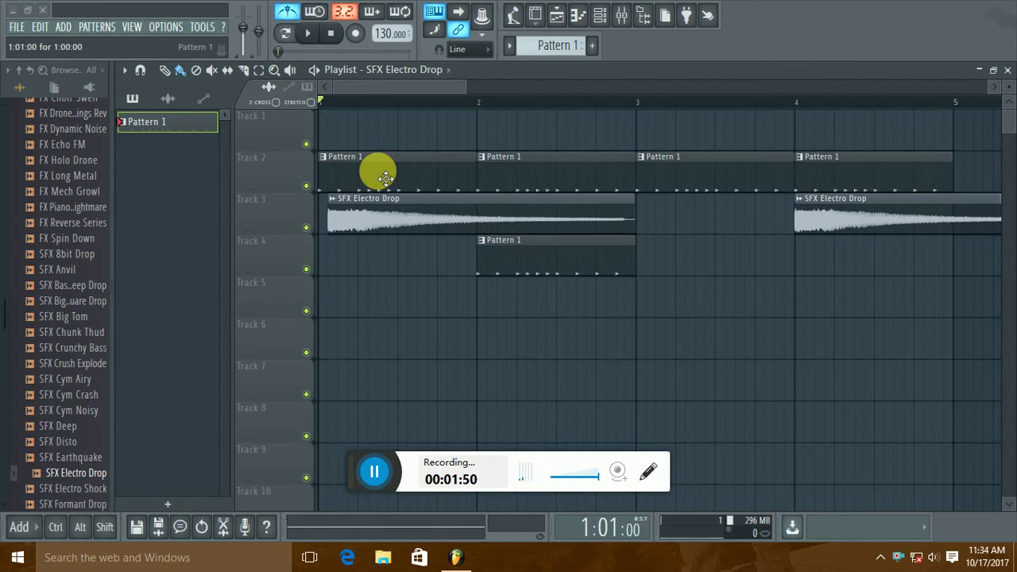
- Arm recording of audio into the playlist as an audio clip, with the mono input In 1 as source
{"action": "left_click", "coordinate": [357, 34]}
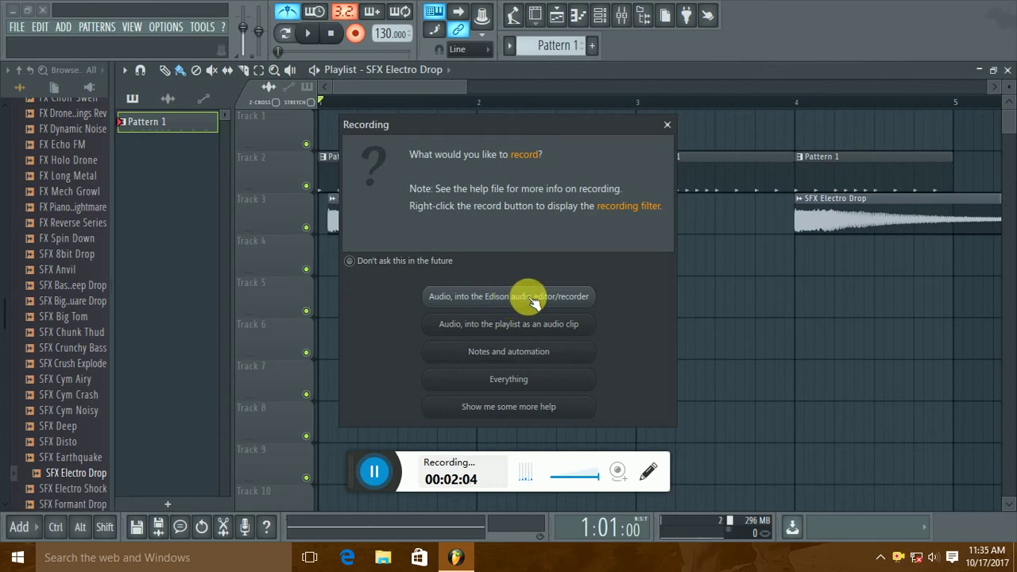
{"action": "left_click", "coordinate": [468, 326]}
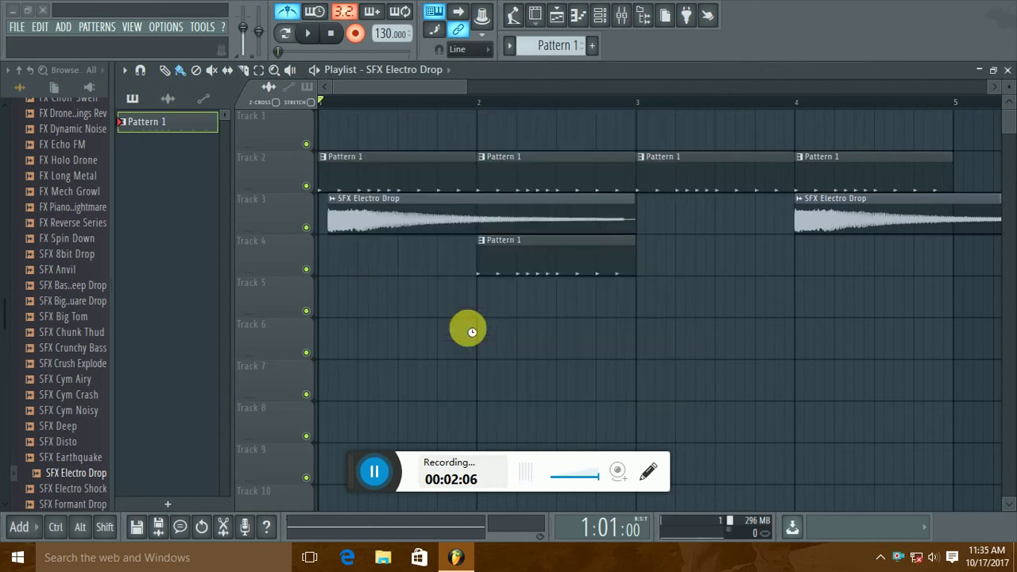
{"action": "left_click", "coordinate": [586, 319]}
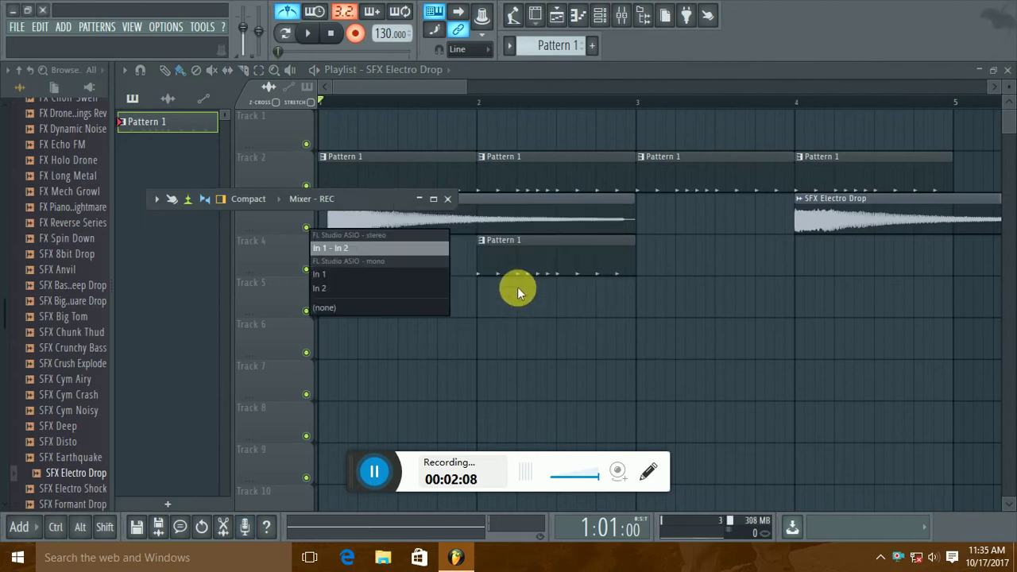
{"action": "left_click", "coordinate": [332, 274]}
- Record an audio take over the arrangement from bar 1 into bar 4, stop, and disarm recording
{"action": "key", "text": "space"}
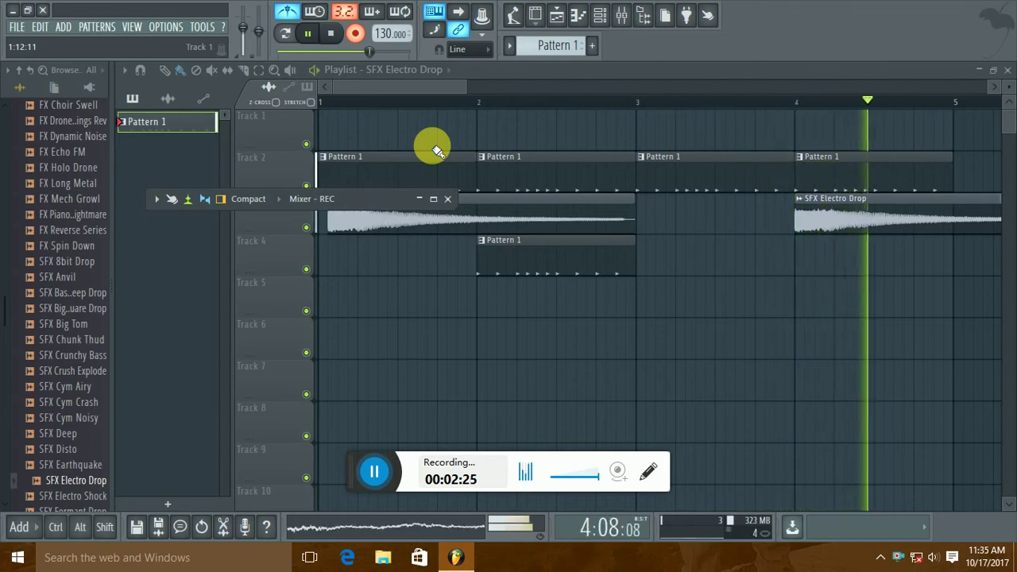
{"action": "key", "text": "space"}
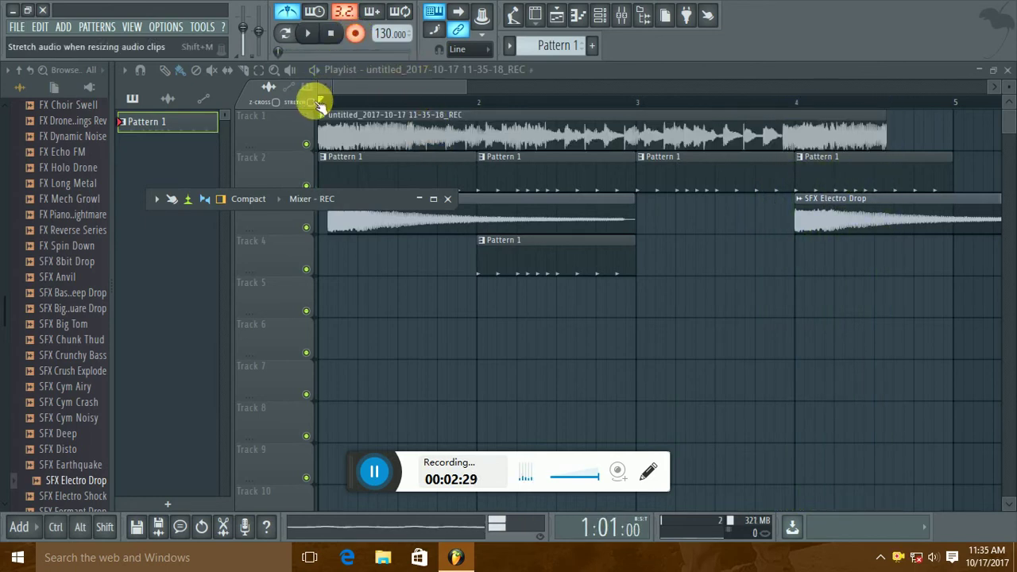
{"action": "left_click", "coordinate": [895, 102]}
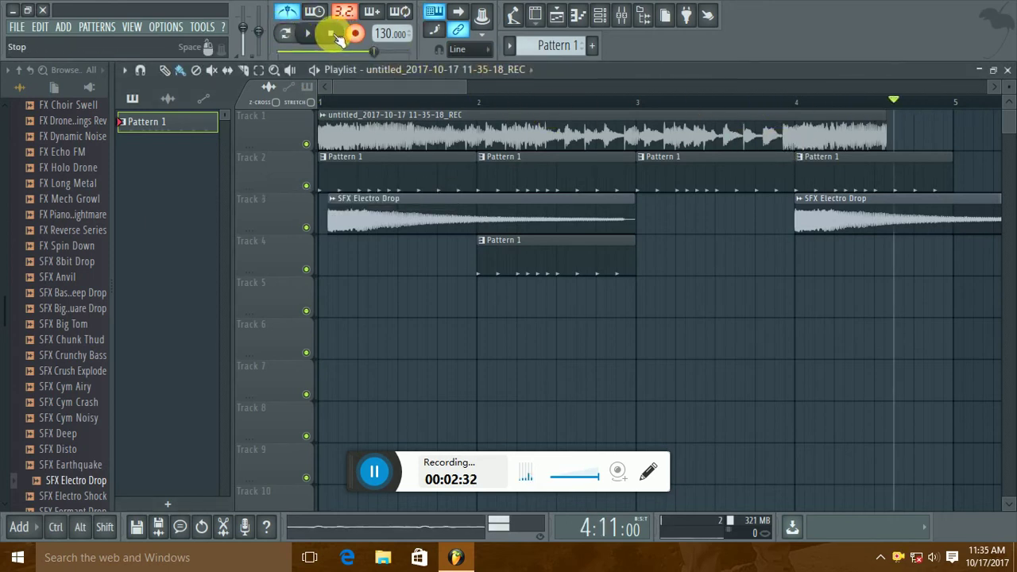
{"action": "left_click", "coordinate": [348, 38]}
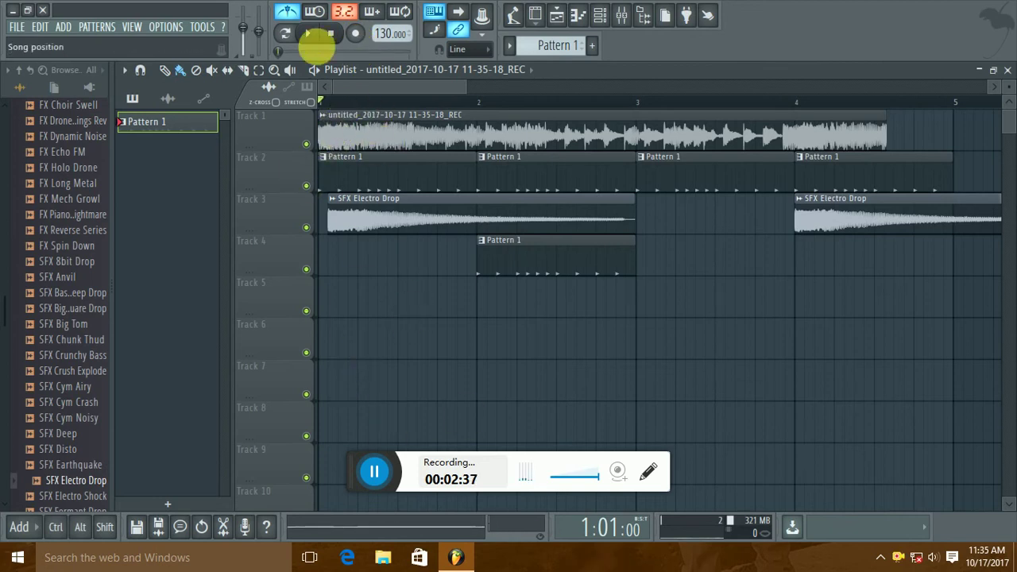
- Lower the master volume slightly and play back the arrangement with the recorded clip
{"action": "left_click_drag", "start_coordinate": [242, 31], "coordinate": [242, 35]}
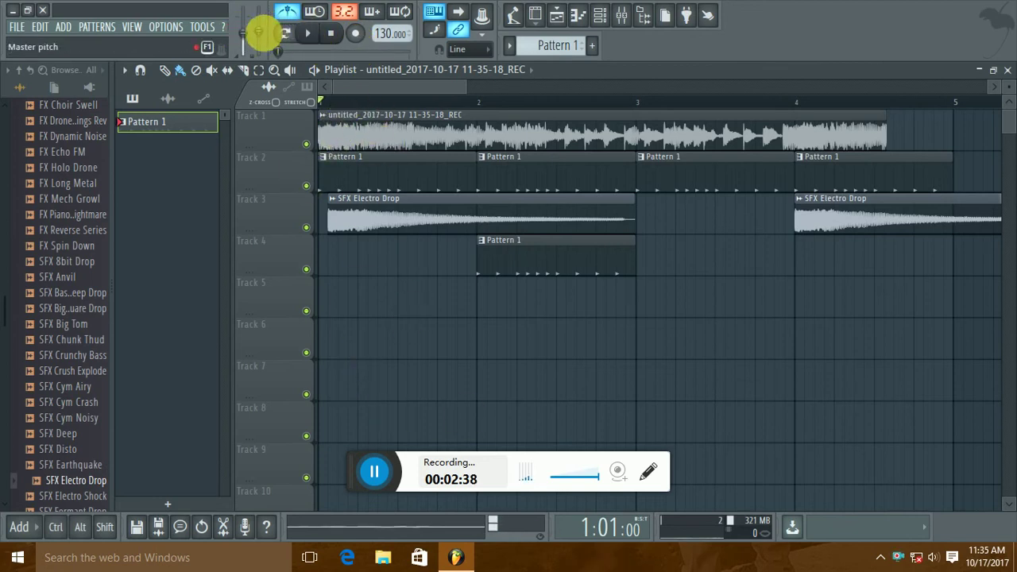
{"action": "left_click", "coordinate": [307, 33]}
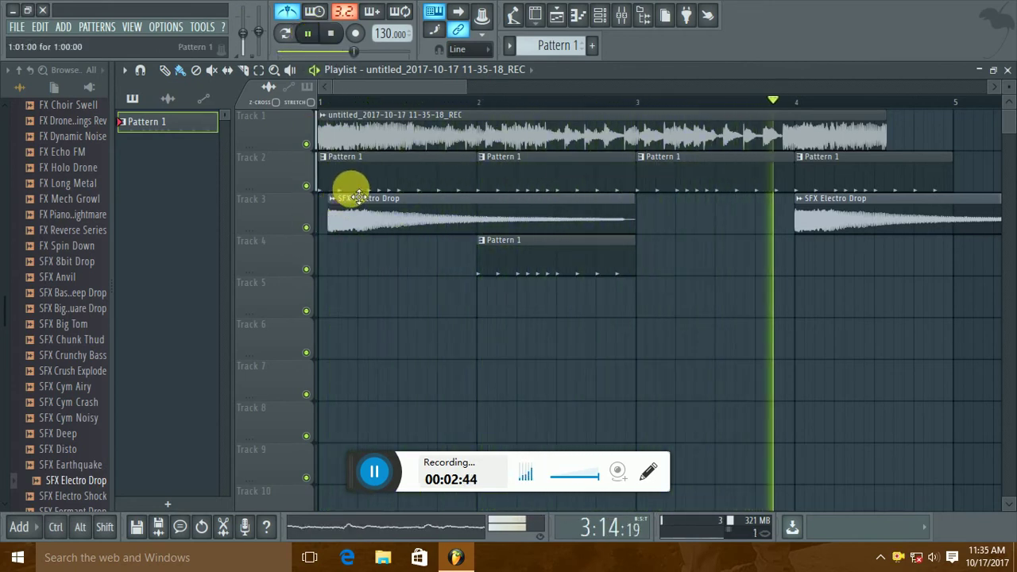
{"action": "key", "text": "space"}
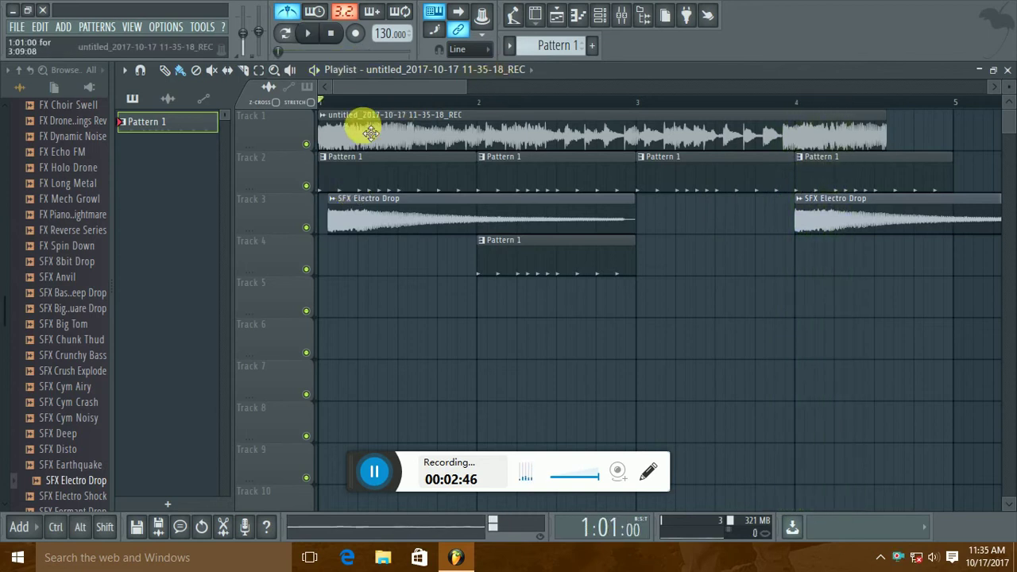
- Route the recorded audio clip on Track 1 to mixer track 2 in its channel settings and close them
{"action": "double_click", "coordinate": [342, 116]}
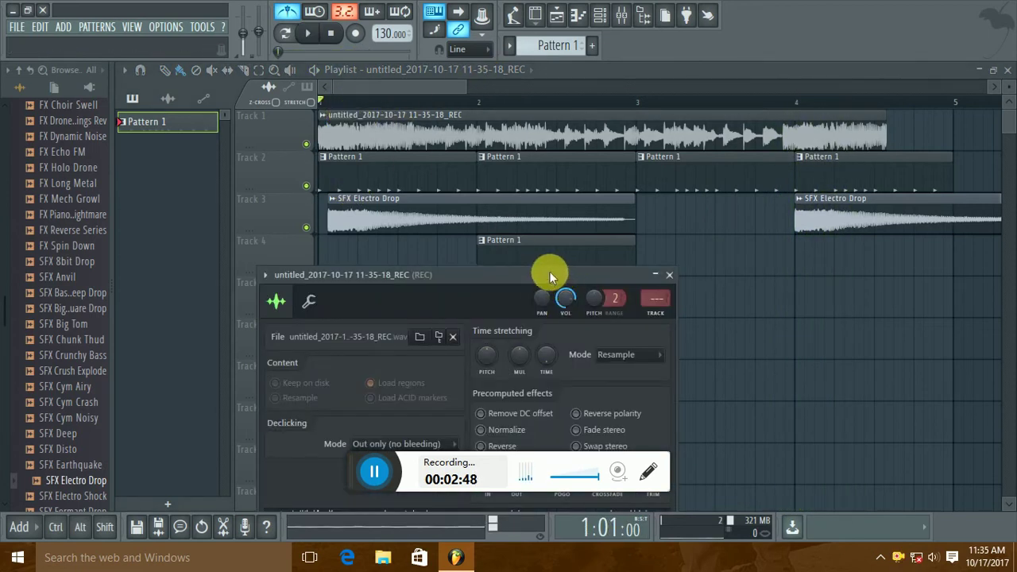
{"action": "left_click_drag", "start_coordinate": [548, 274], "coordinate": [566, 153]}
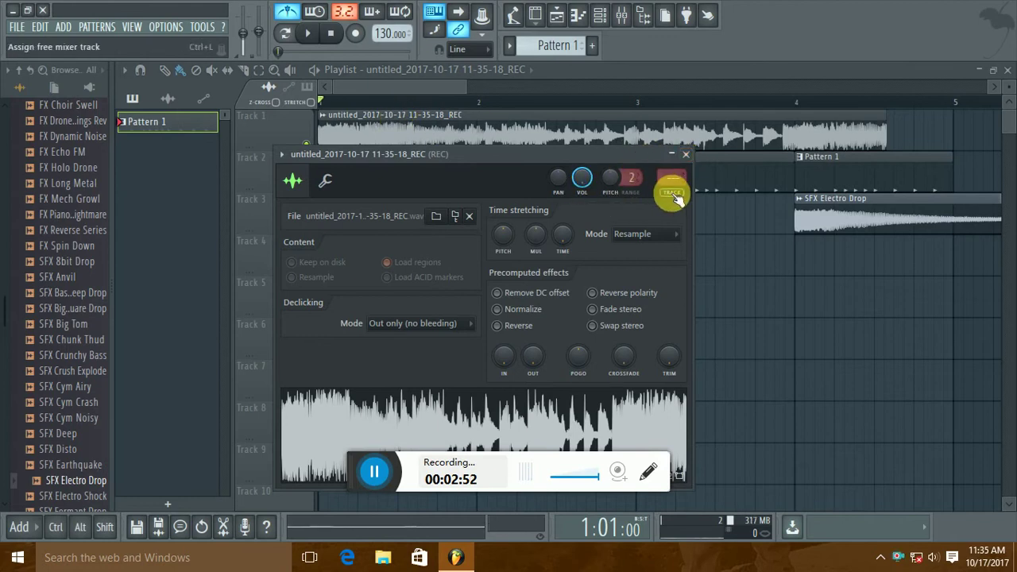
{"action": "left_click_drag", "start_coordinate": [641, 159], "coordinate": [743, 301]}
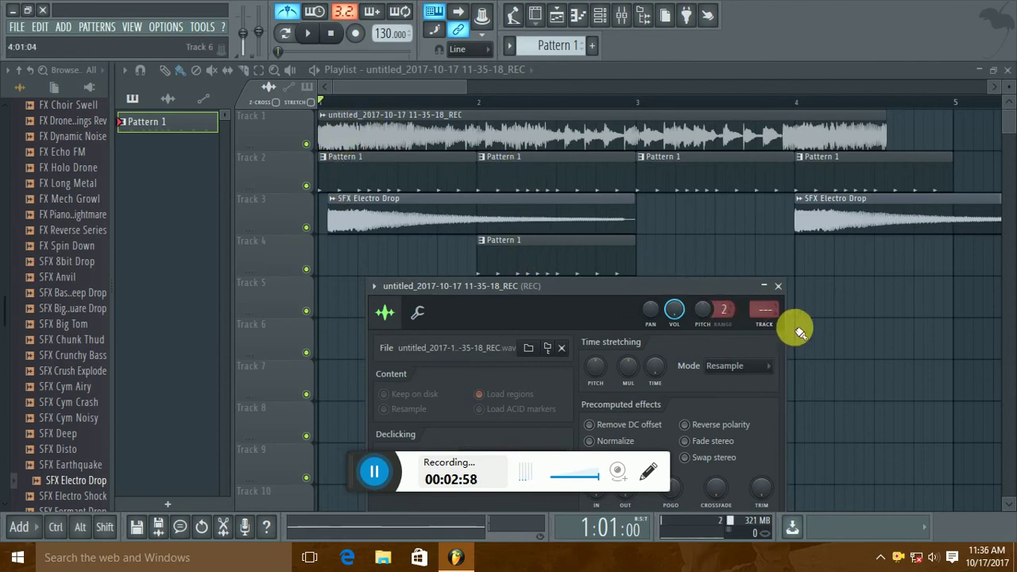
{"action": "mouse_move", "coordinate": [771, 315]}
{"action": "left_mouse_down"}
{"action": "mouse_move", "coordinate": [767, 302]}
{"action": "mouse_move", "coordinate": [774, 327]}
{"action": "left_mouse_up"}
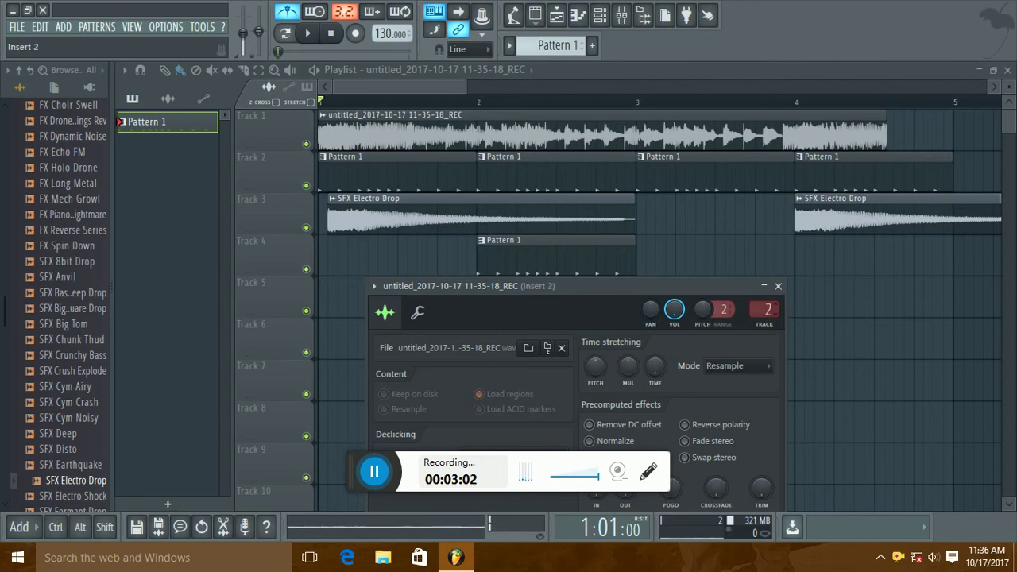
{"action": "left_click", "coordinate": [778, 286]}
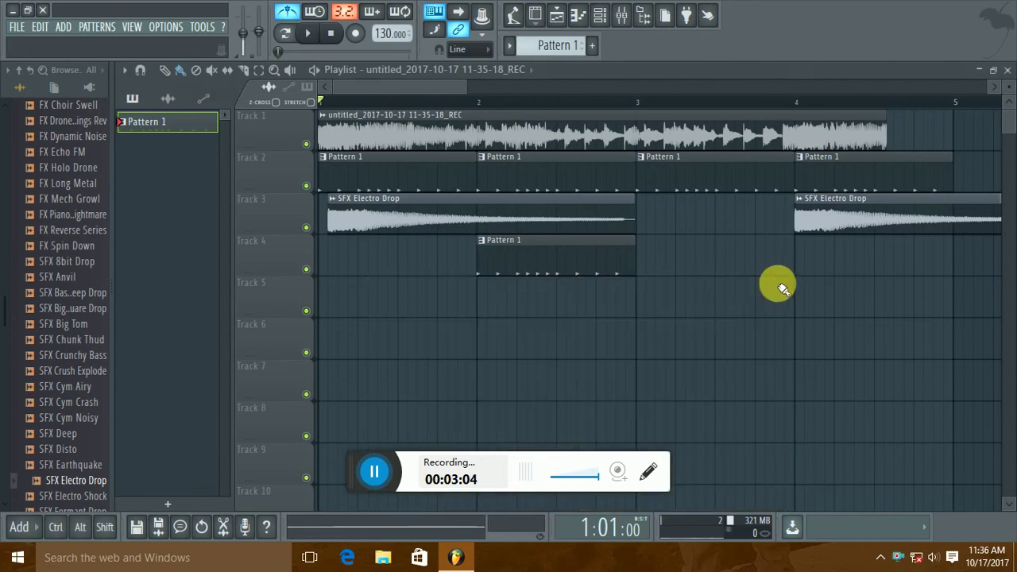
- Lower the SFX Electro Drop clip's volume and route it to mixer track 3
{"action": "double_click", "coordinate": [360, 205]}
{"action": "left_click_drag", "start_coordinate": [546, 278], "coordinate": [547, 294]}
{"action": "left_click_drag", "start_coordinate": [639, 282], "coordinate": [639, 273]}
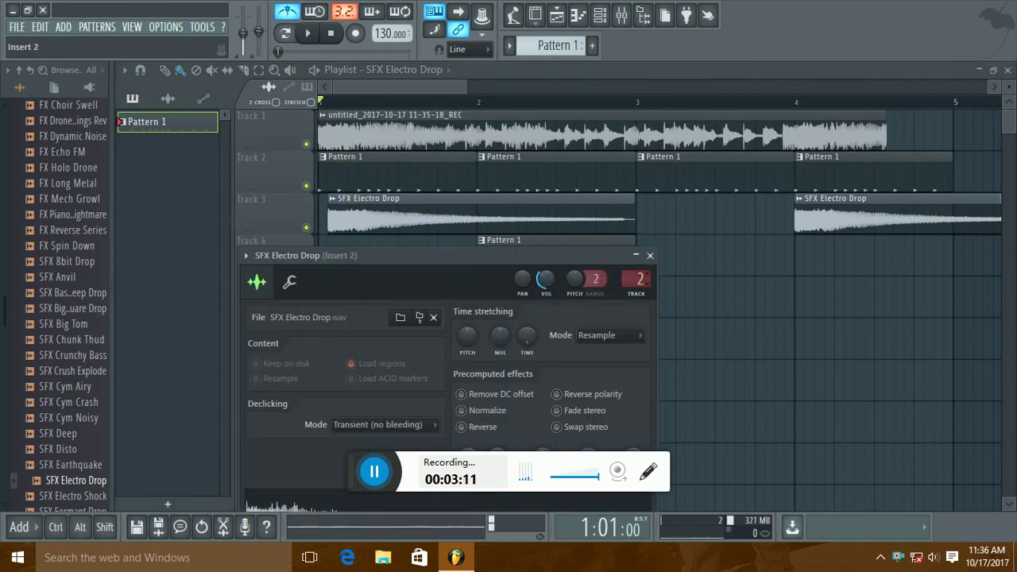
- Adjust Pattern 1's drum channel volumes and route Kick and Clap to mixer track 4, Hat to 5 and Snare to 8
{"action": "double_click", "coordinate": [341, 160]}
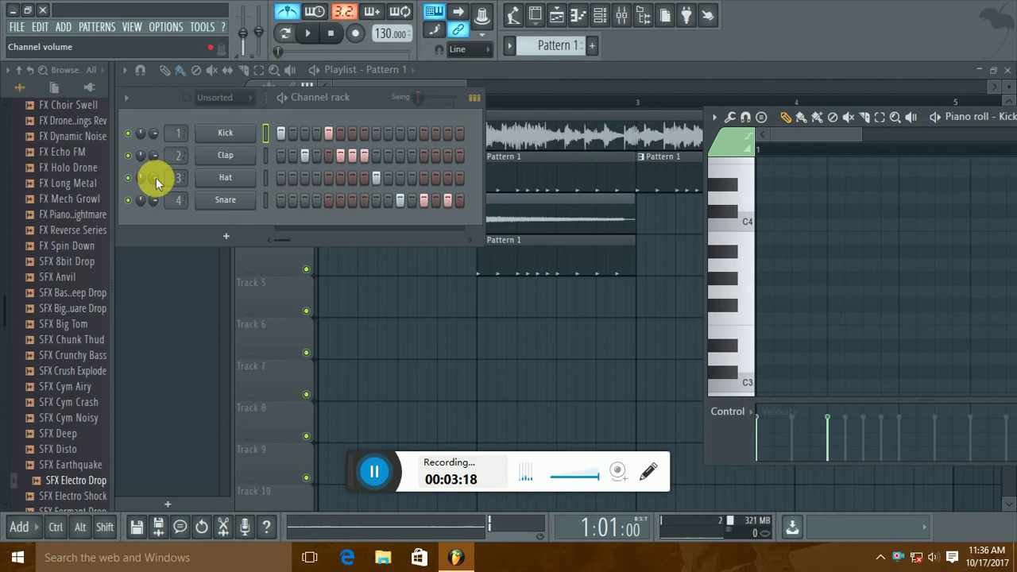
{"action": "left_click_drag", "start_coordinate": [156, 177], "coordinate": [182, 146]}
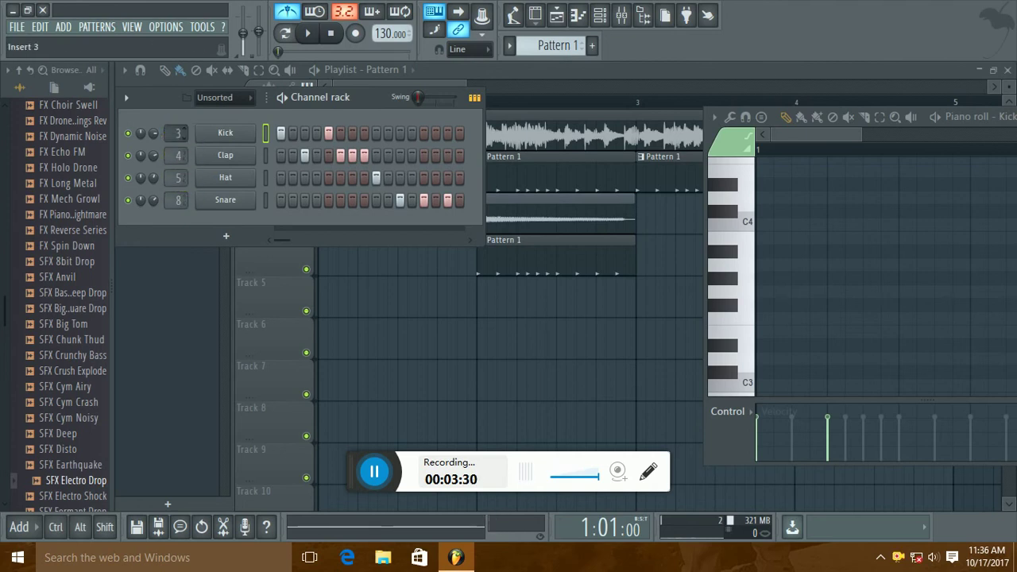
{"action": "left_click", "coordinate": [170, 257]}
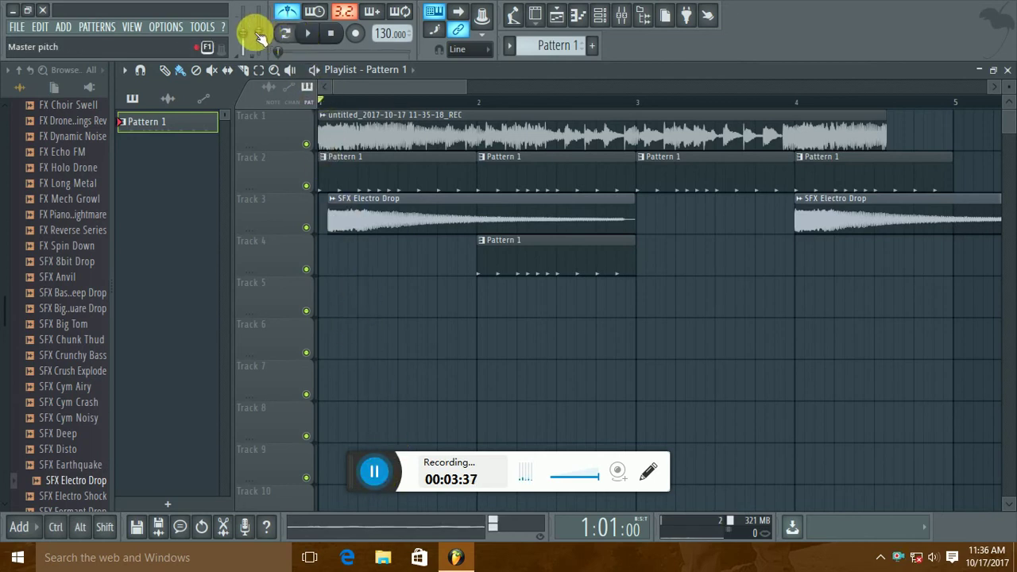
- Play back the arrangement while fine-tuning the master volume, and stop playback
{"action": "left_click", "coordinate": [308, 35]}
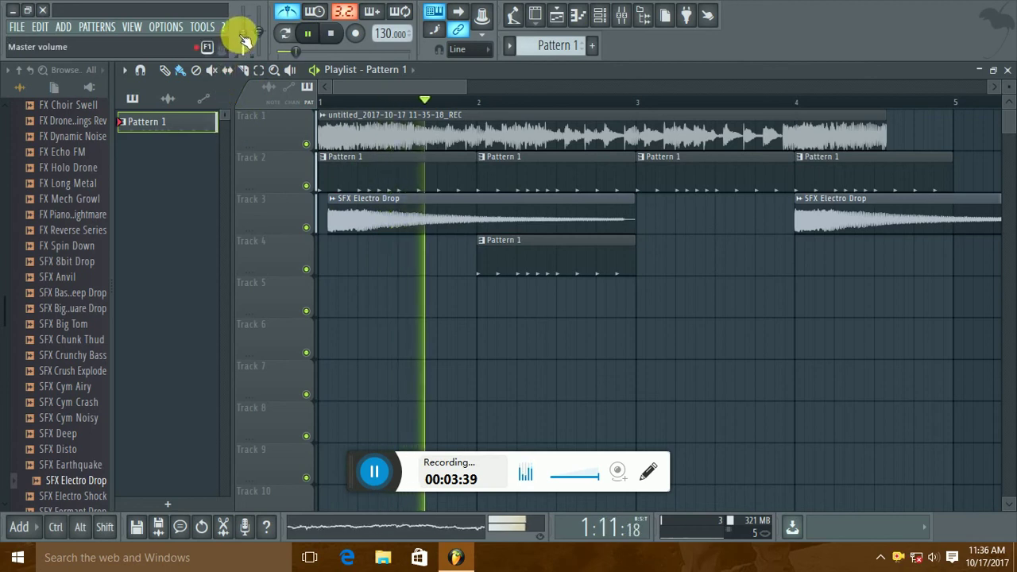
{"action": "left_click_drag", "start_coordinate": [241, 36], "coordinate": [239, 34]}
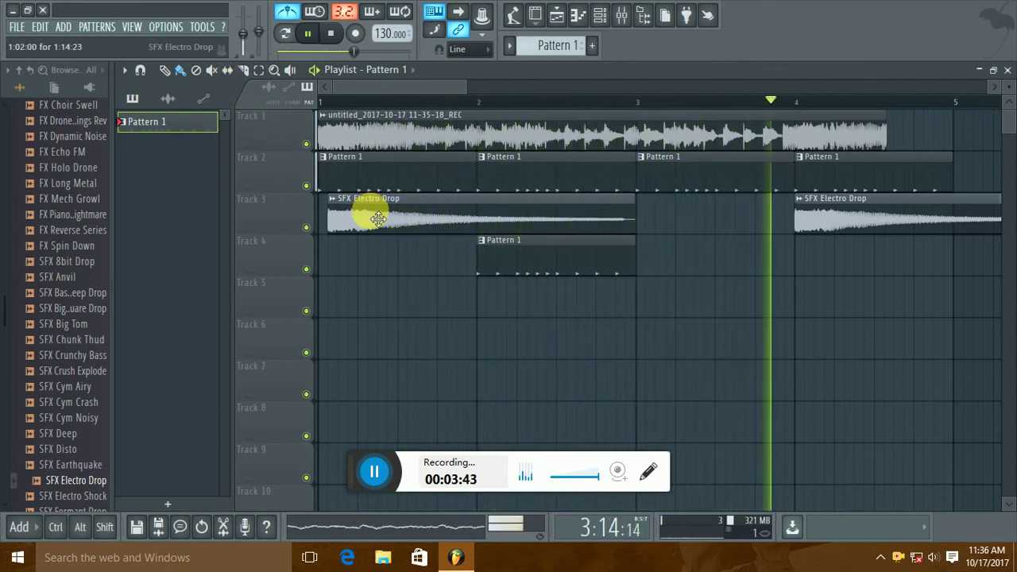
{"action": "key", "text": "space"}
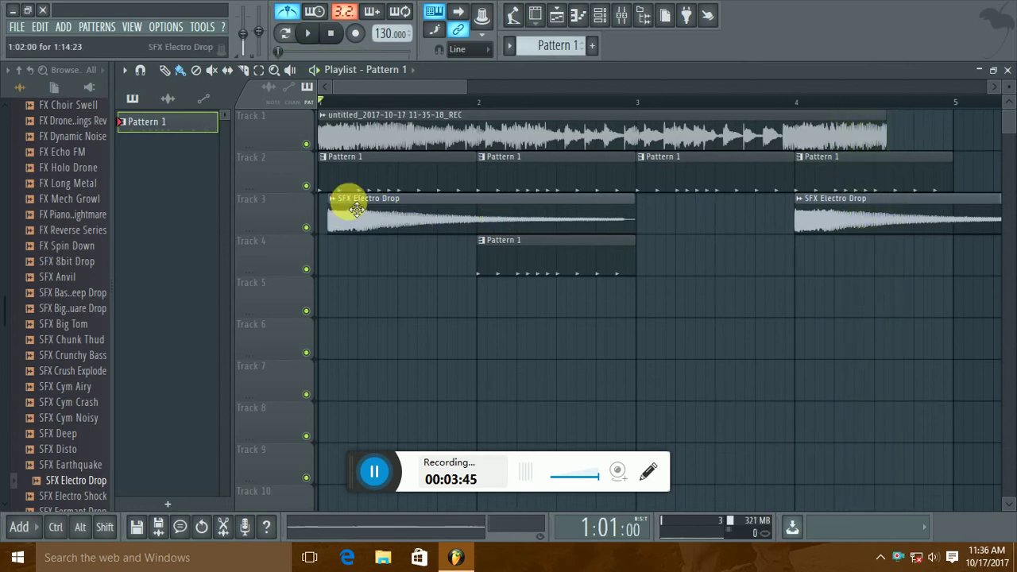
- Lower the SFX Electro Drop clip's volume to about 15% and play back the arrangement to check the mix
{"action": "double_click", "coordinate": [345, 204]}
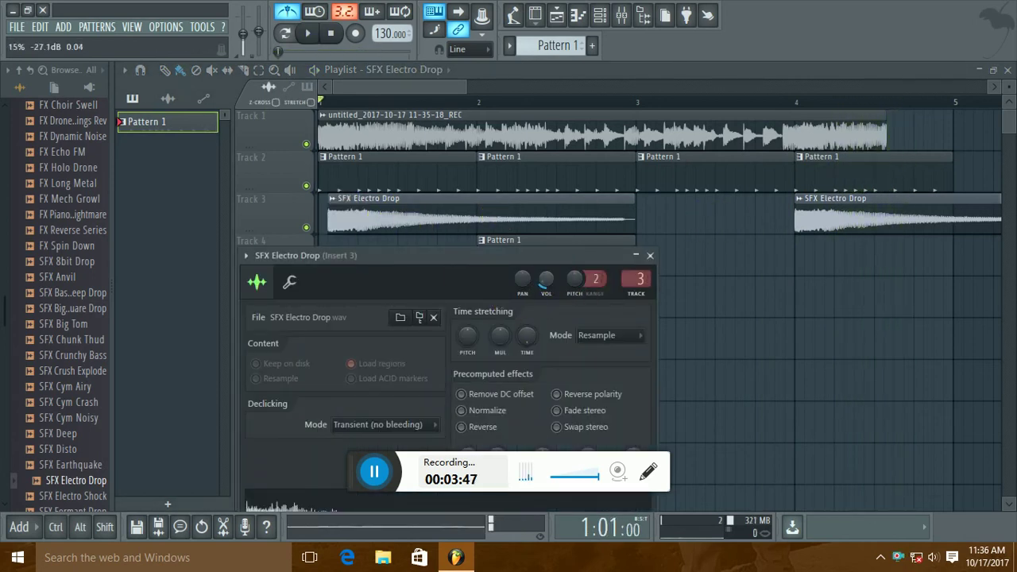
{"action": "left_click", "coordinate": [650, 256]}
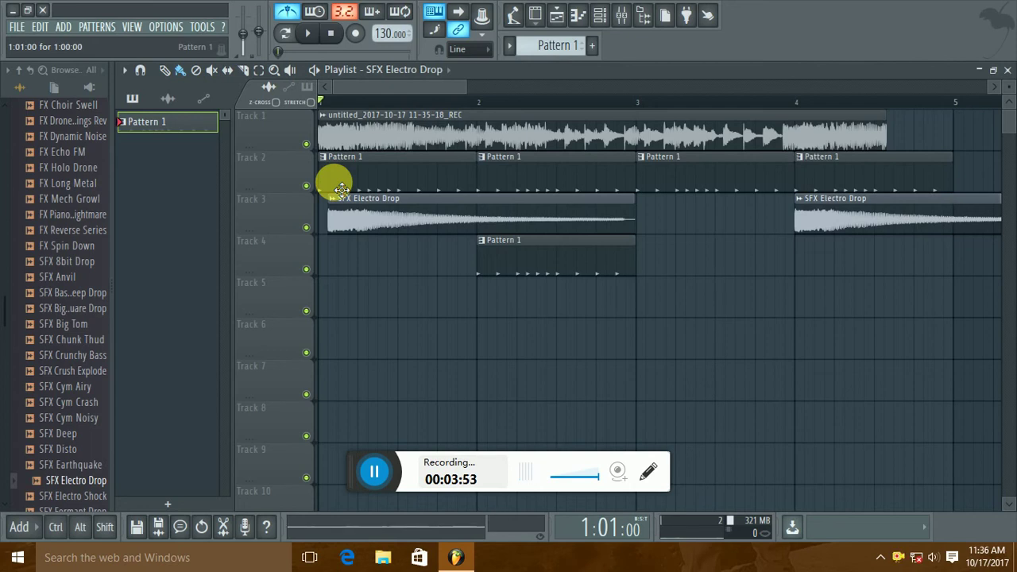
{"action": "left_click", "coordinate": [308, 33]}
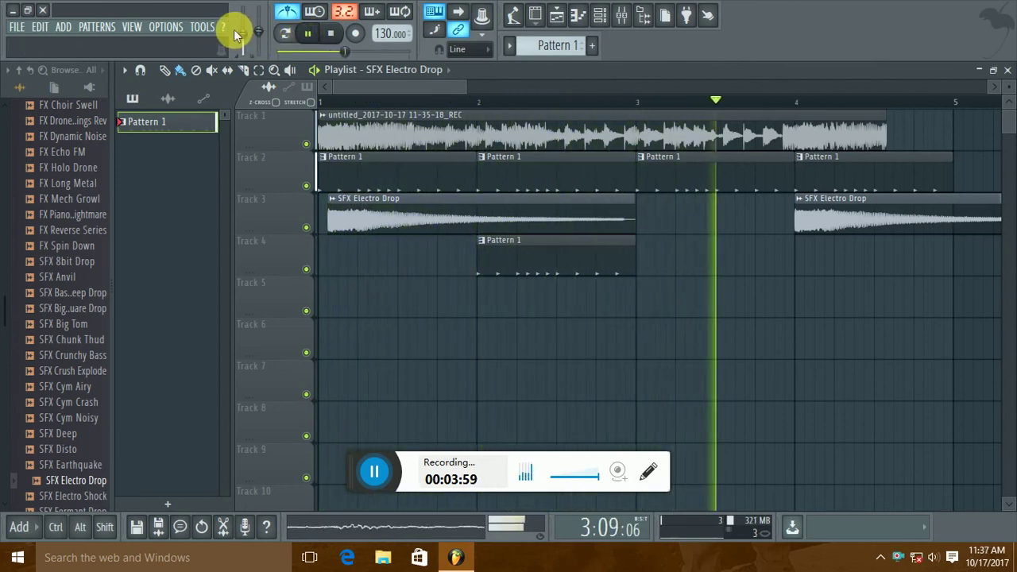
{"action": "key", "text": "space"}
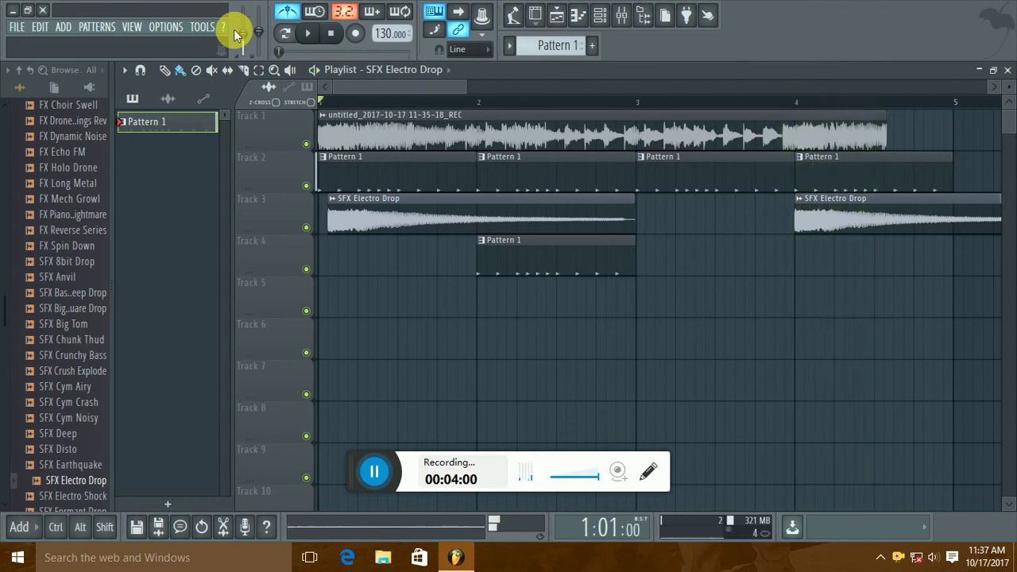
- Review Pattern 1's channels in the channel rack, close it, and play the arrangement again
{"action": "double_click", "coordinate": [155, 120]}
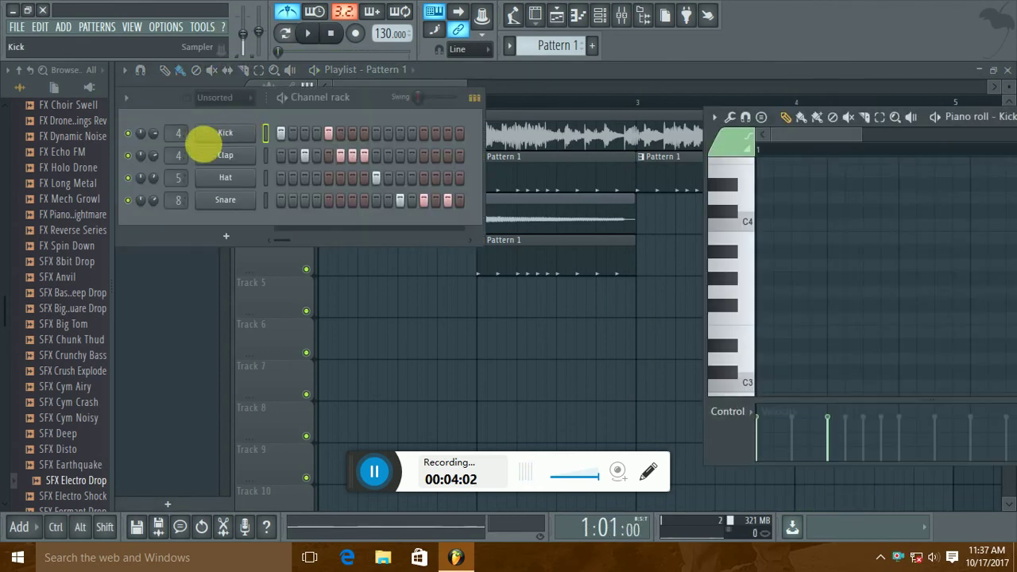
{"action": "left_click", "coordinate": [217, 256]}
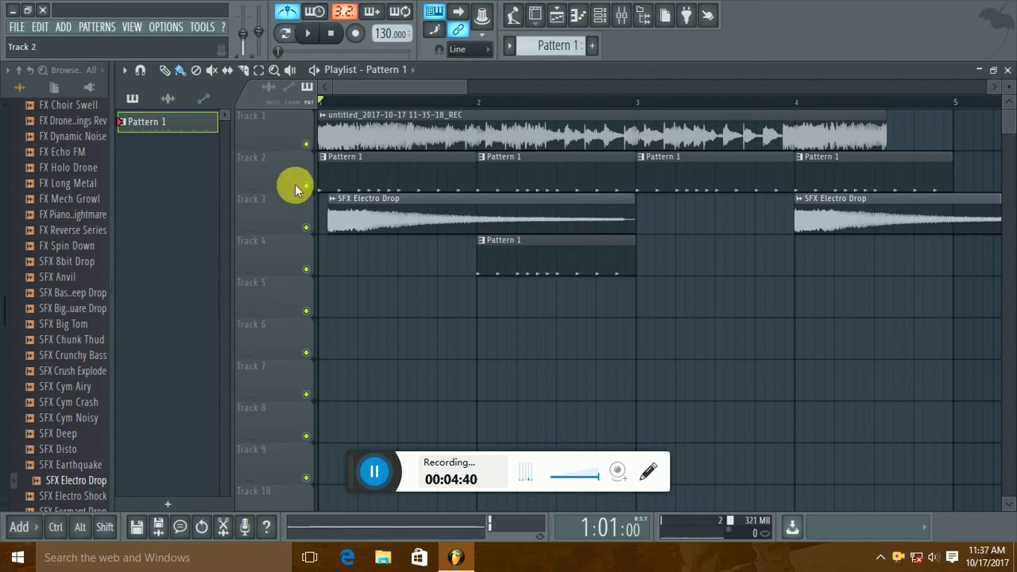
{"action": "key", "text": "space"}
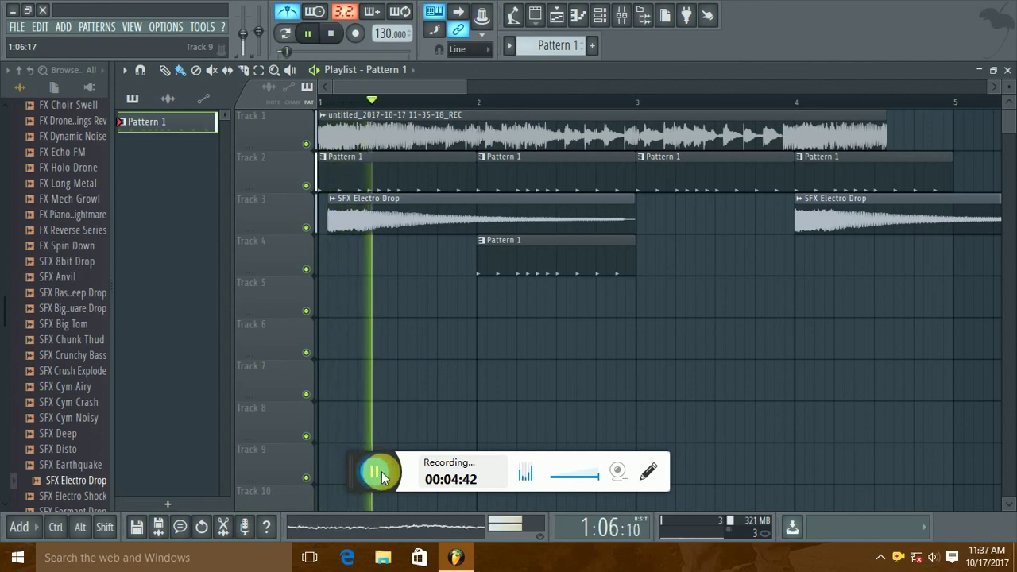